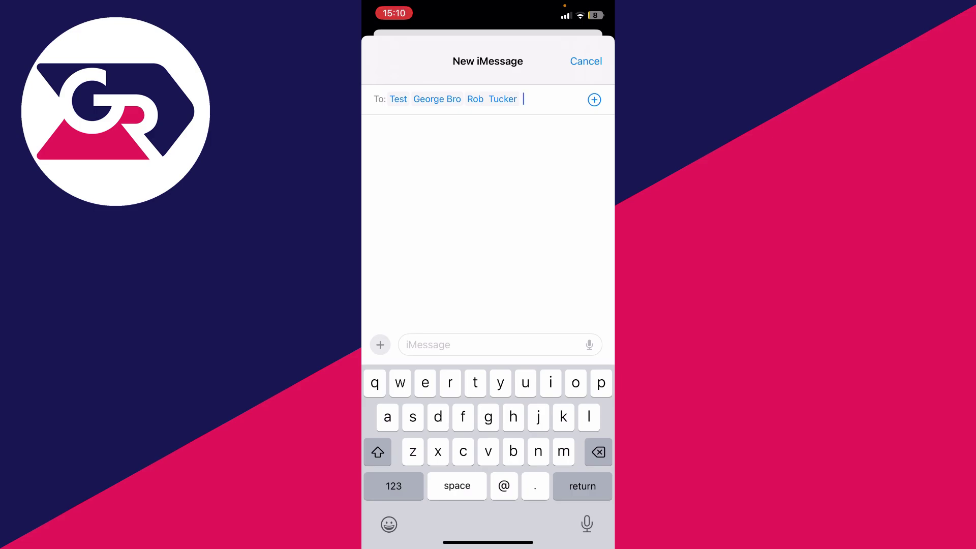
key(Return)
text(Ggg)
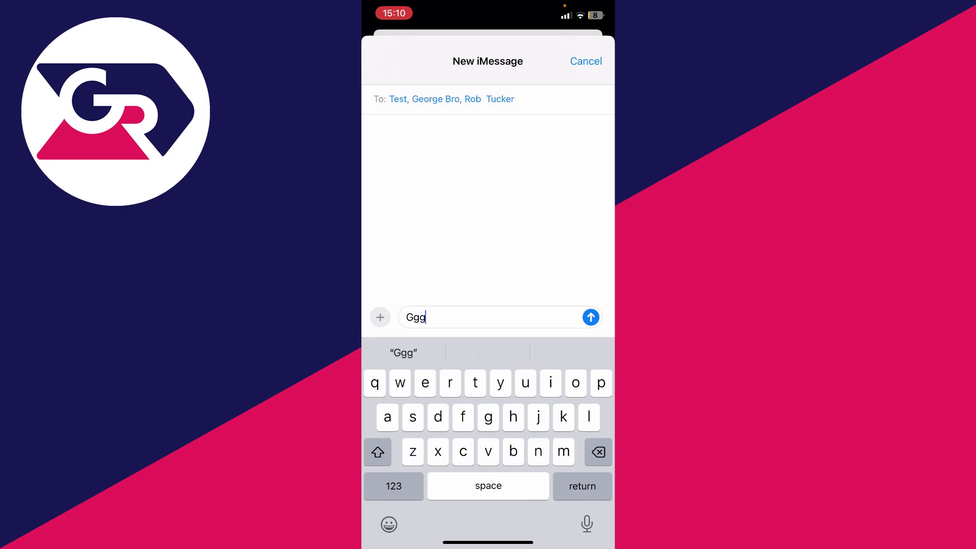
key(BackSpace)
key(BackSpace)
key(BackSpace)
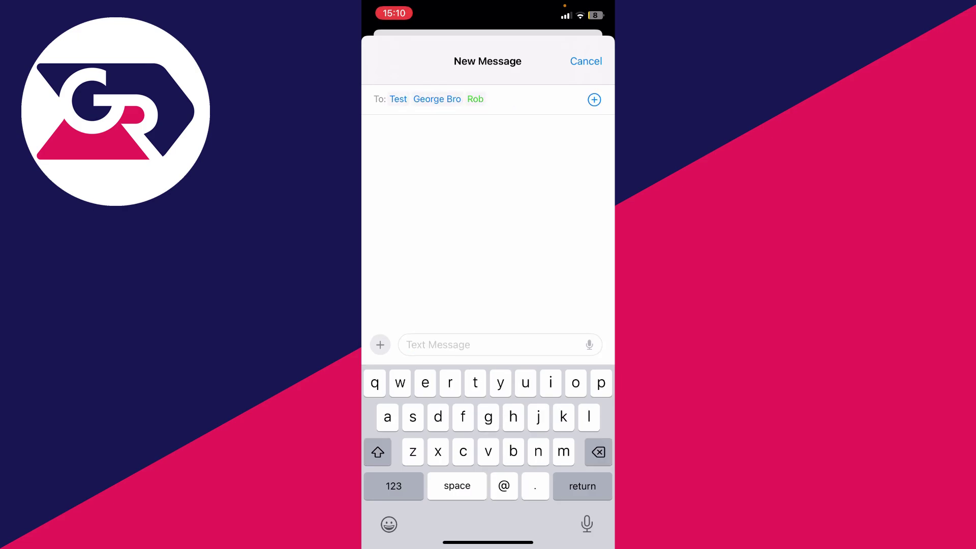
key(Return)
text(Gggg)
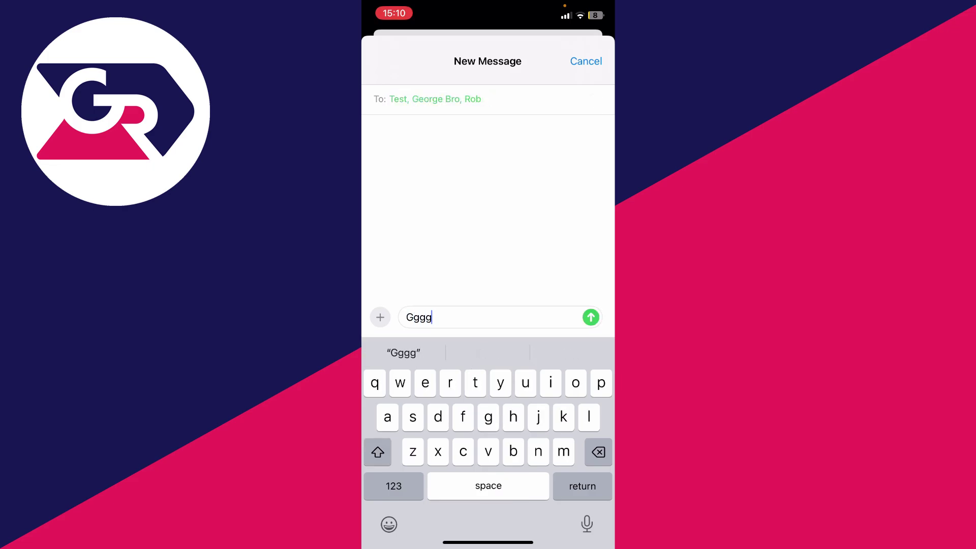
key(BackSpace)
key(BackSpace)
key(BackSpace)
key(BackSpace)
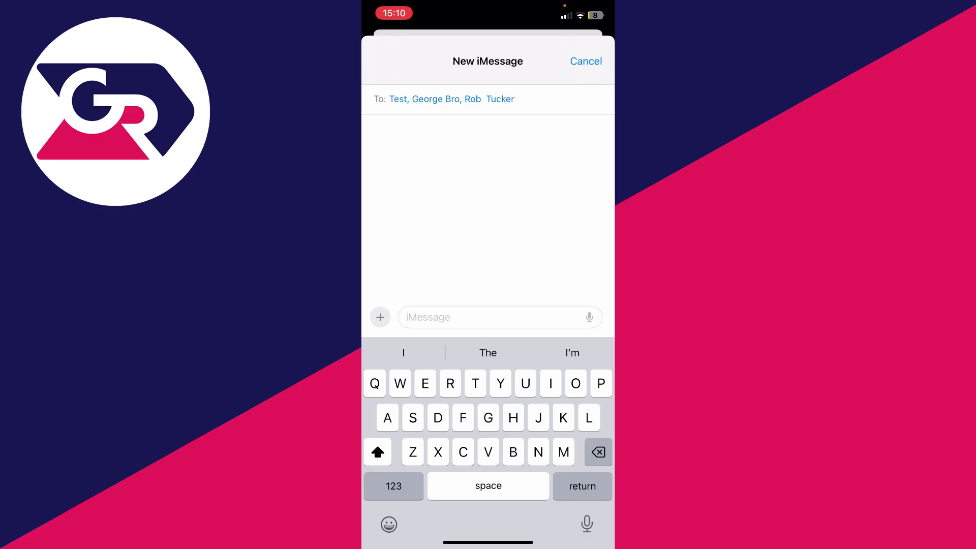
text(Hi)
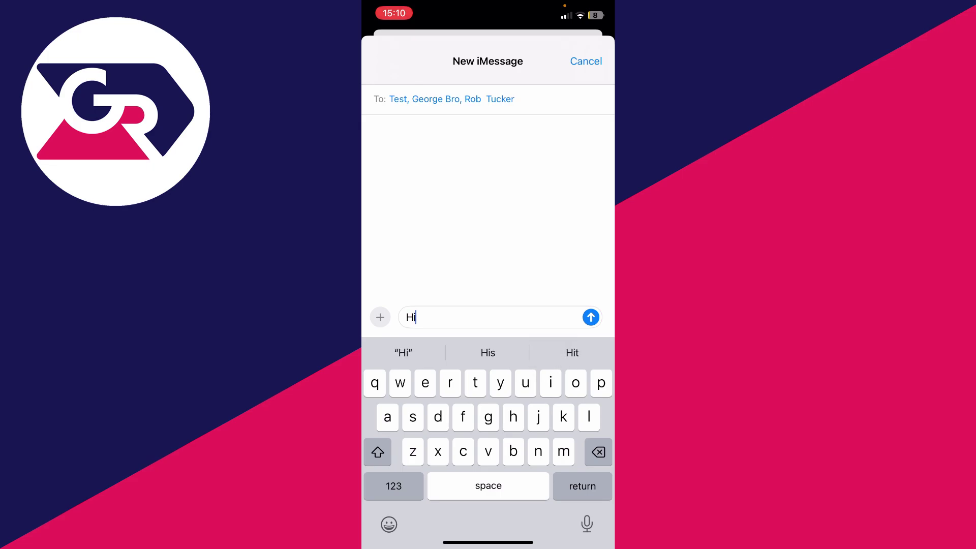
- Send the message 'Hi' to the new three-person group conversation
click(591, 317)
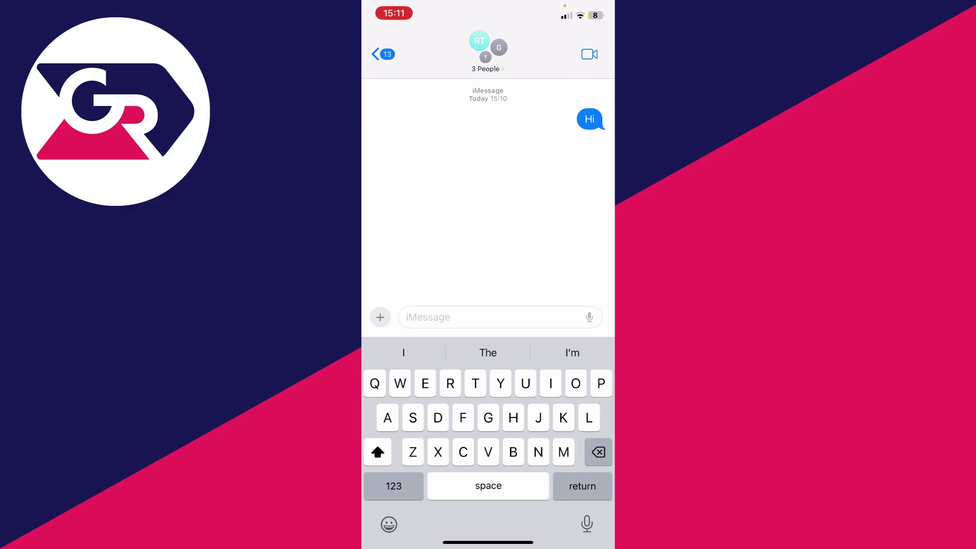
- Rename the three-person chat 'Test', give it a grinning-face emoji photo, and save the changes
click(488, 53)
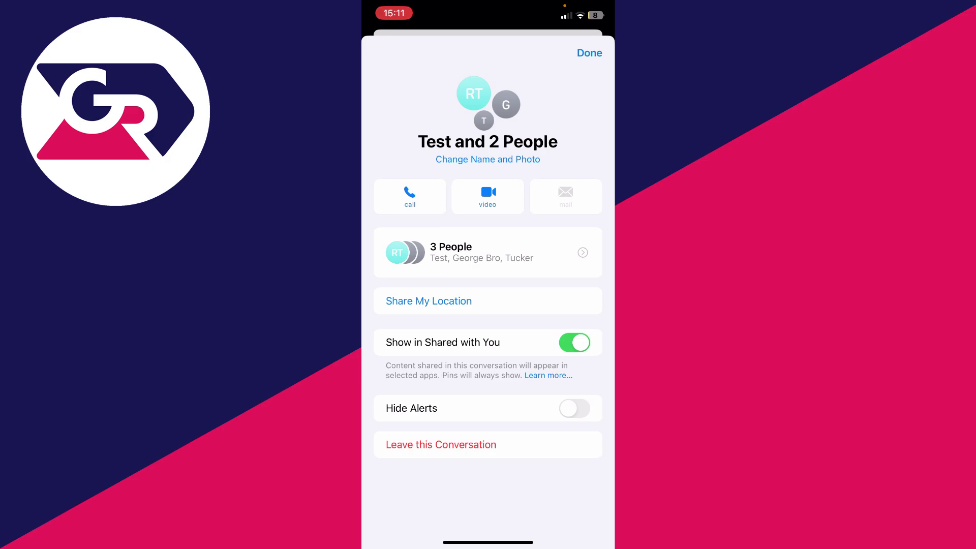
click(488, 158)
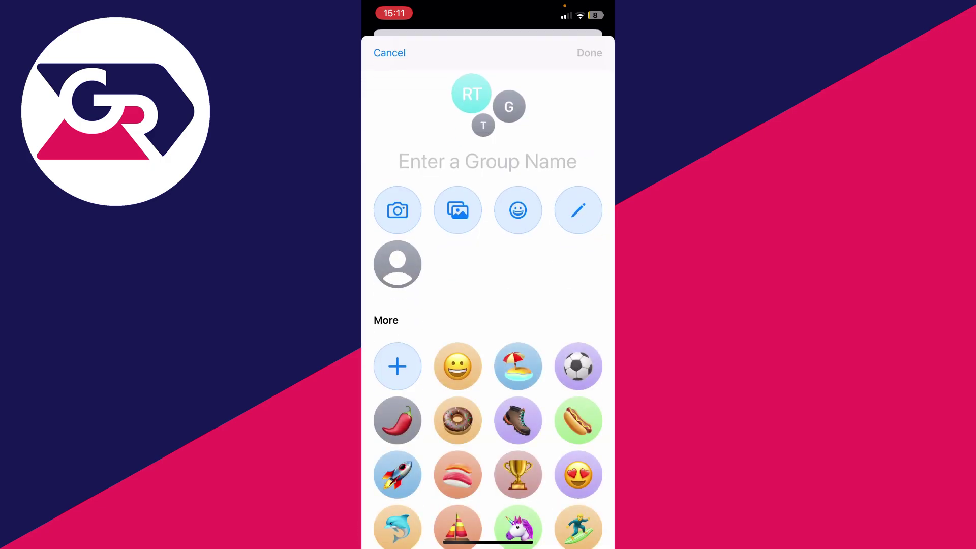
click(488, 161)
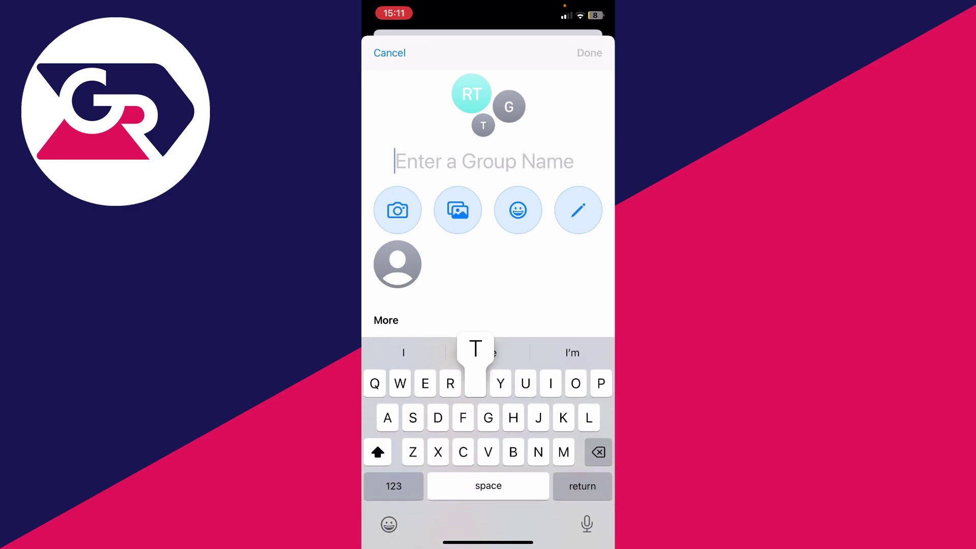
text(Test)
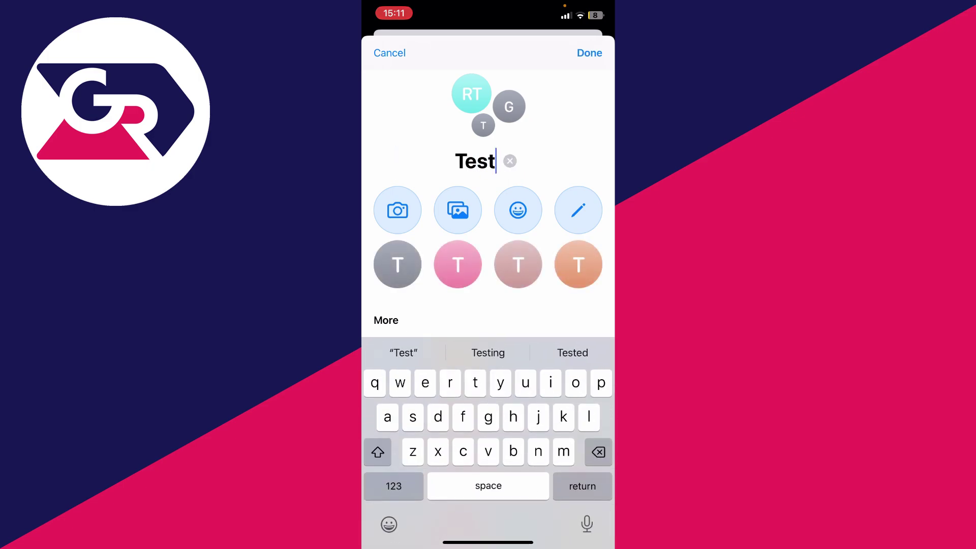
scroll(489, 363, down, 3)
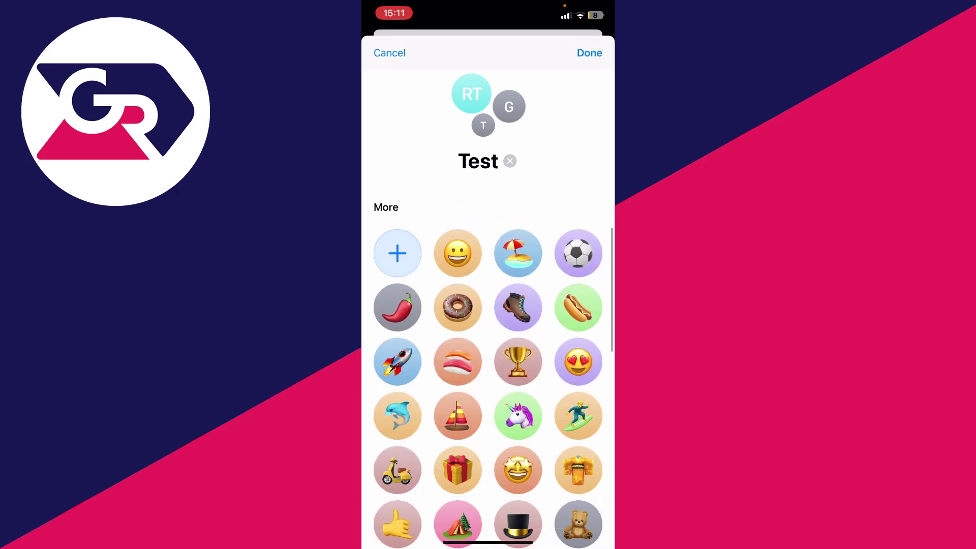
click(458, 253)
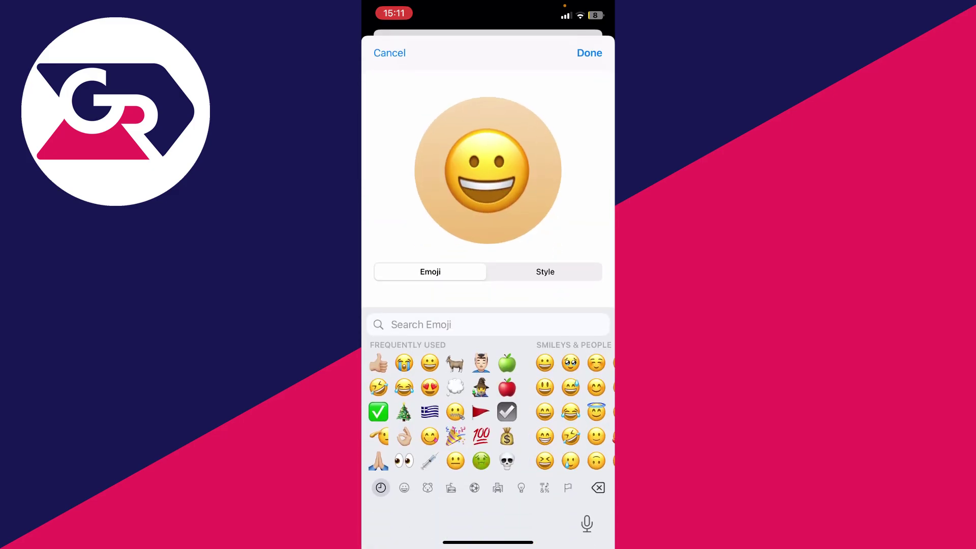
click(585, 51)
click(589, 53)
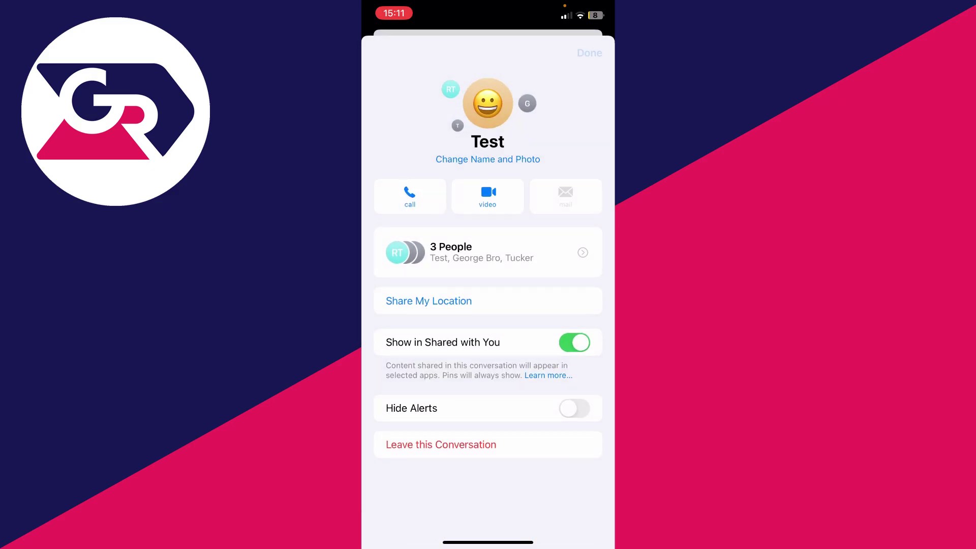
click(589, 53)
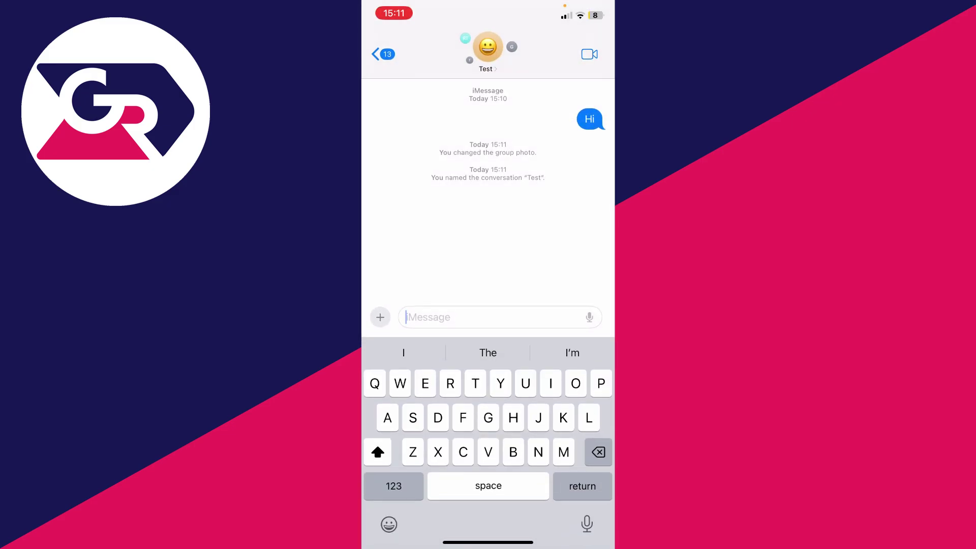